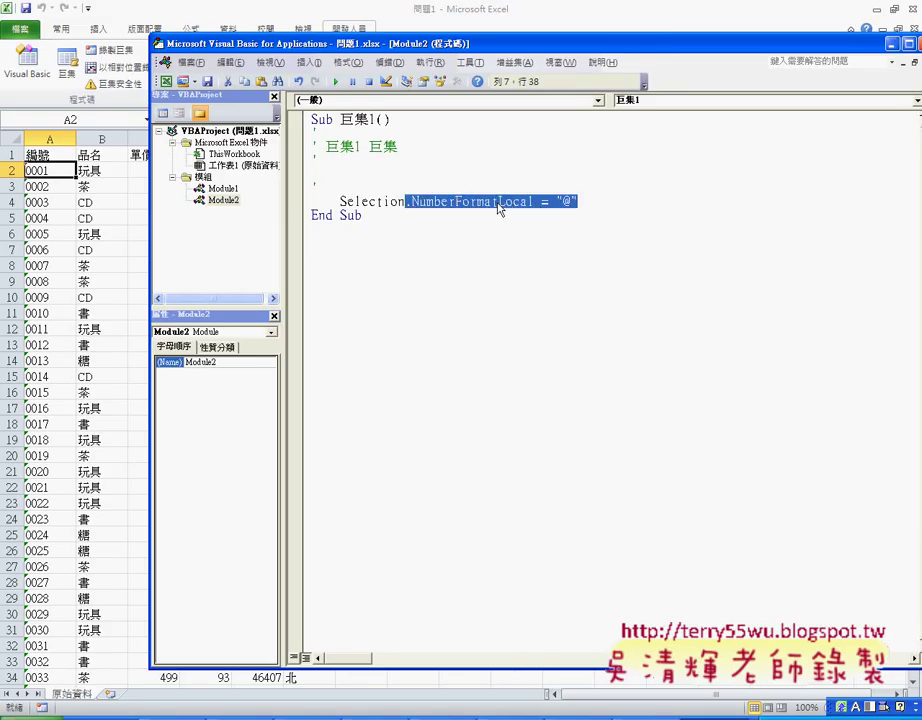
Step: Open Module1's 自動編號 macro code and select the whole macro
{"action": "double_click", "coordinate": [223, 188]}
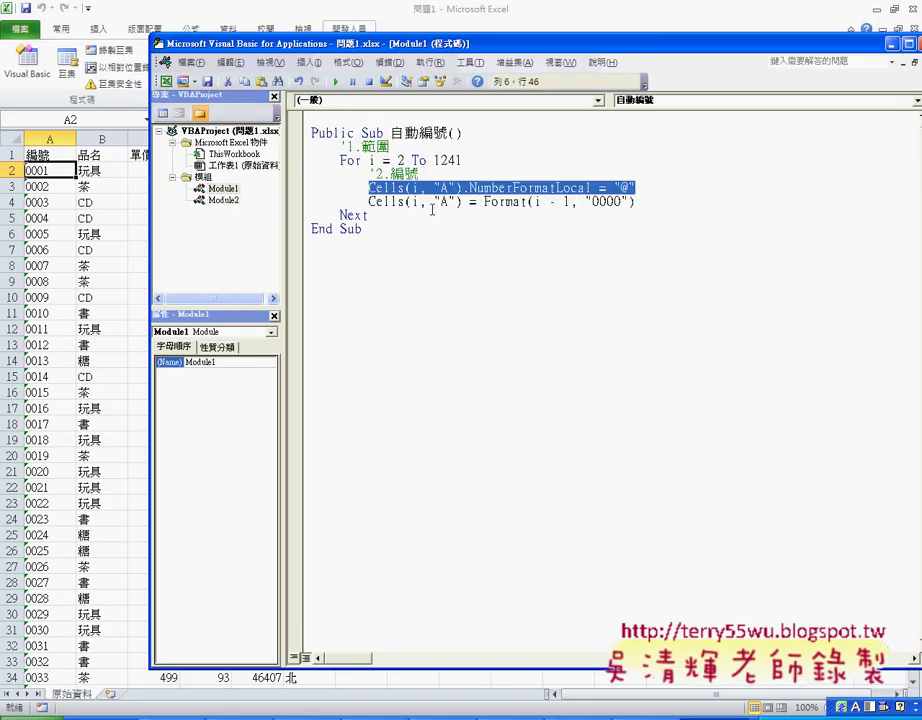
{"action": "left_click", "coordinate": [410, 188]}
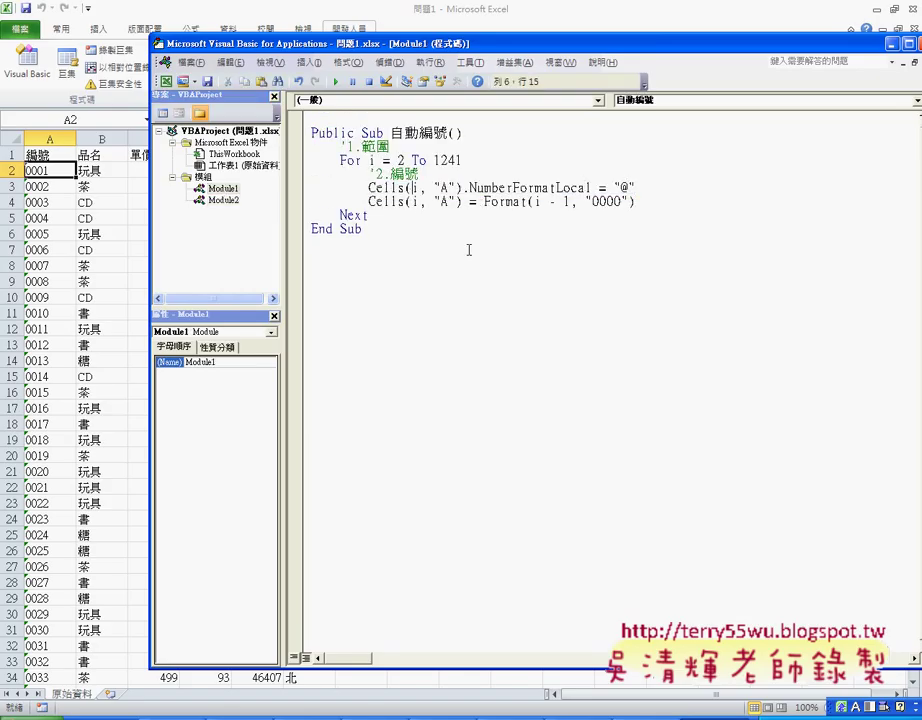
{"action": "left_click_drag", "start_coordinate": [368, 229], "coordinate": [305, 132]}
{"action": "left_click", "coordinate": [295, 132]}
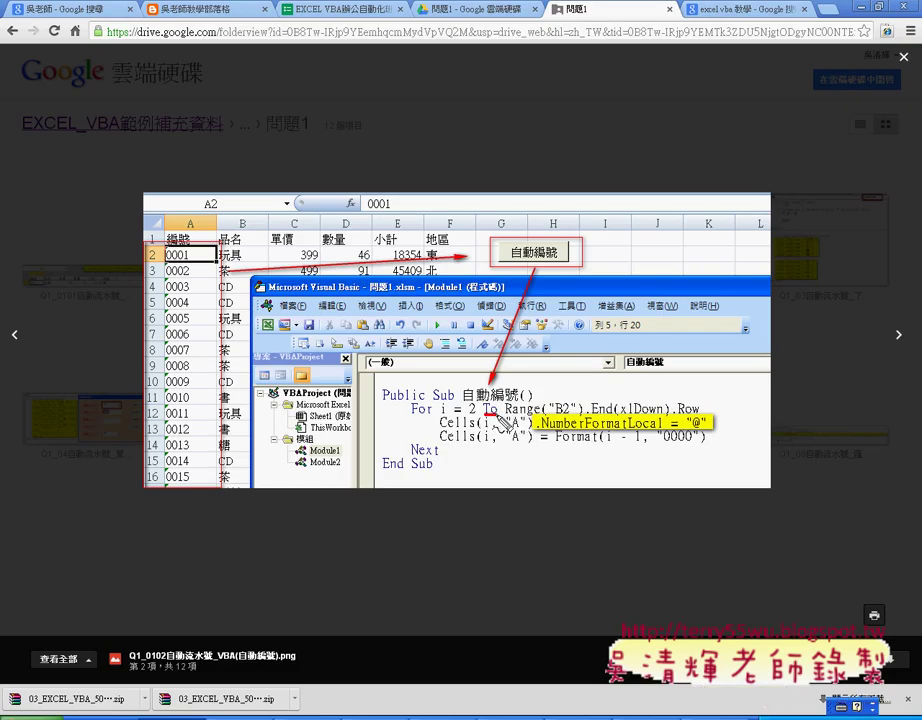
Step: Circle the Range("B2").End(xlDown).Row loop limit on the preview, then clear the red marks
{"action": "mouse_move", "coordinate": [500, 421]}
{"action": "left_mouse_down"}
{"action": "mouse_move", "coordinate": [516, 406]}
{"action": "mouse_move", "coordinate": [507, 415]}
{"action": "left_mouse_up"}
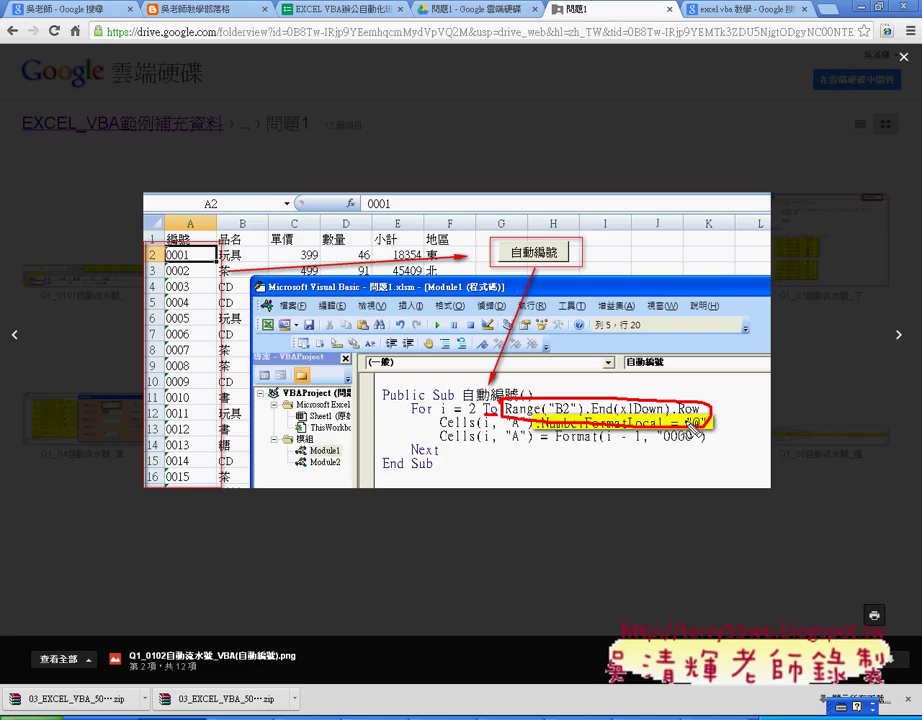
{"action": "key", "text": "Escape"}
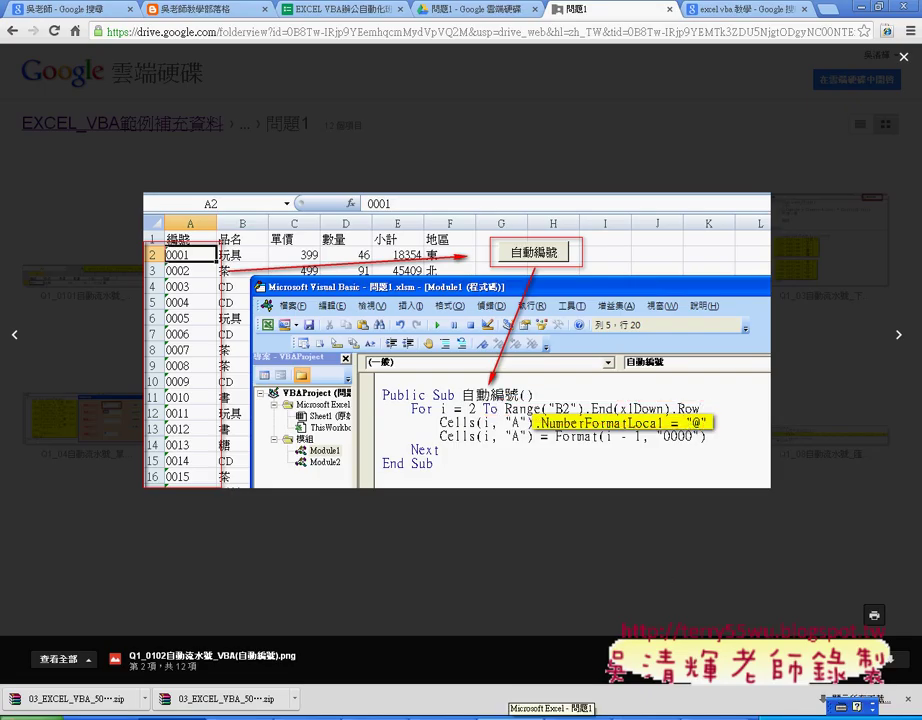
Step: In the 問題1 workbook, jump from B2 to the last data row 1241 and back
{"action": "left_click", "coordinate": [790, 700]}
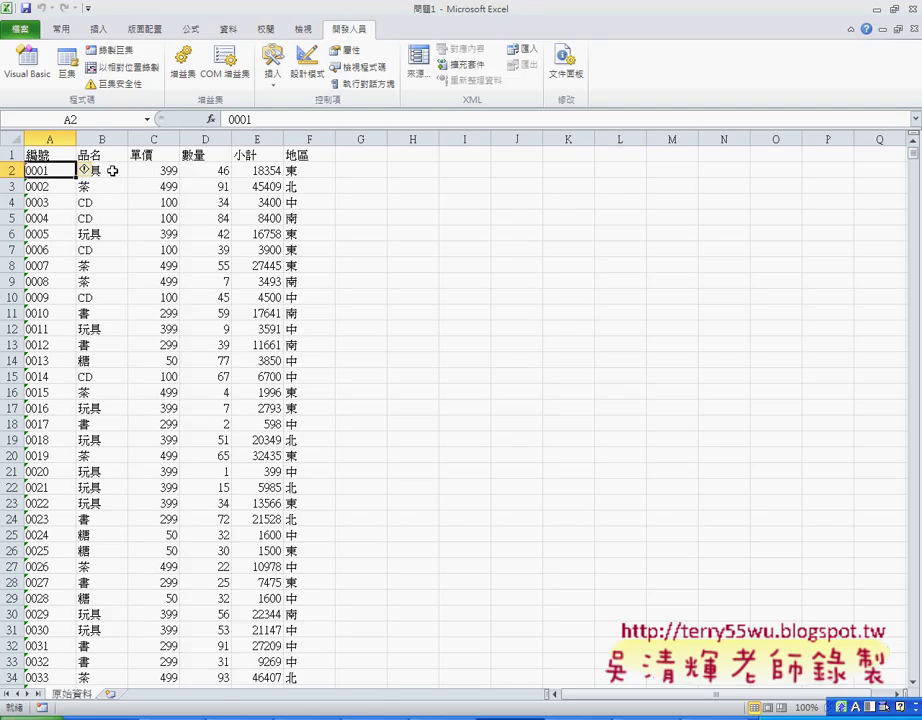
{"action": "left_click", "coordinate": [113, 171]}
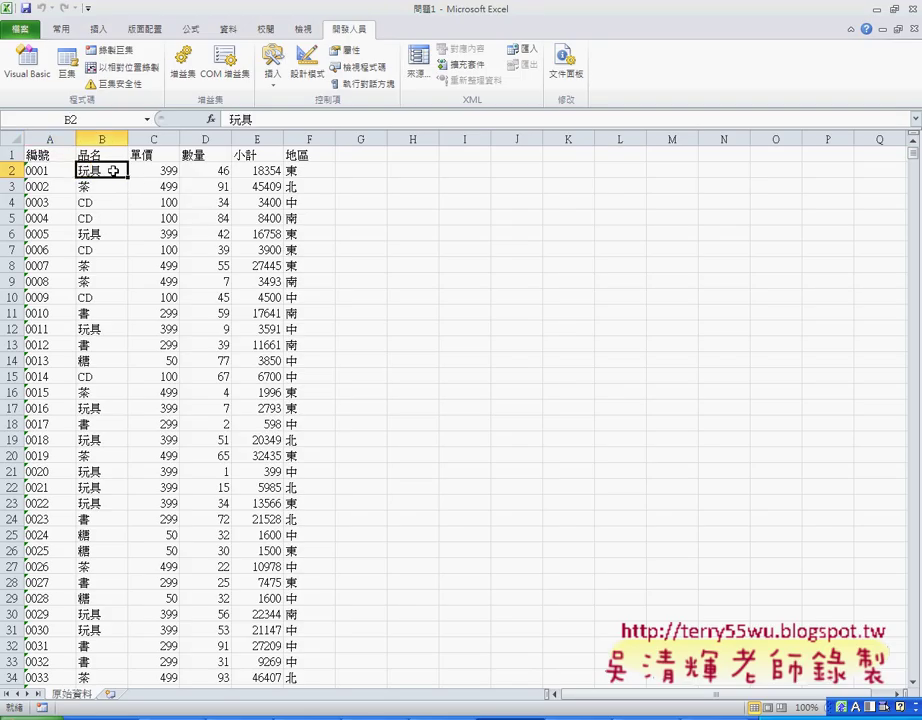
{"action": "key", "text": "ctrl+Down"}
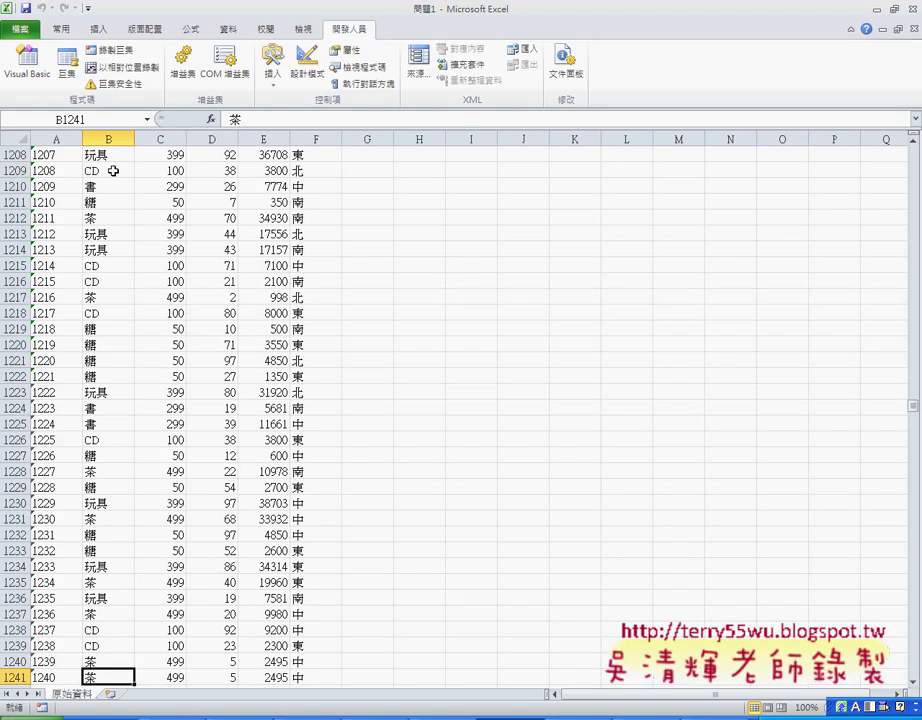
{"action": "key", "text": "ctrl+Up"}
{"action": "key", "text": "ctrl+Down"}
Step: Switch back to the Drive preview of the 自動編號 macro screenshot
{"action": "key", "text": "alt+Tab"}
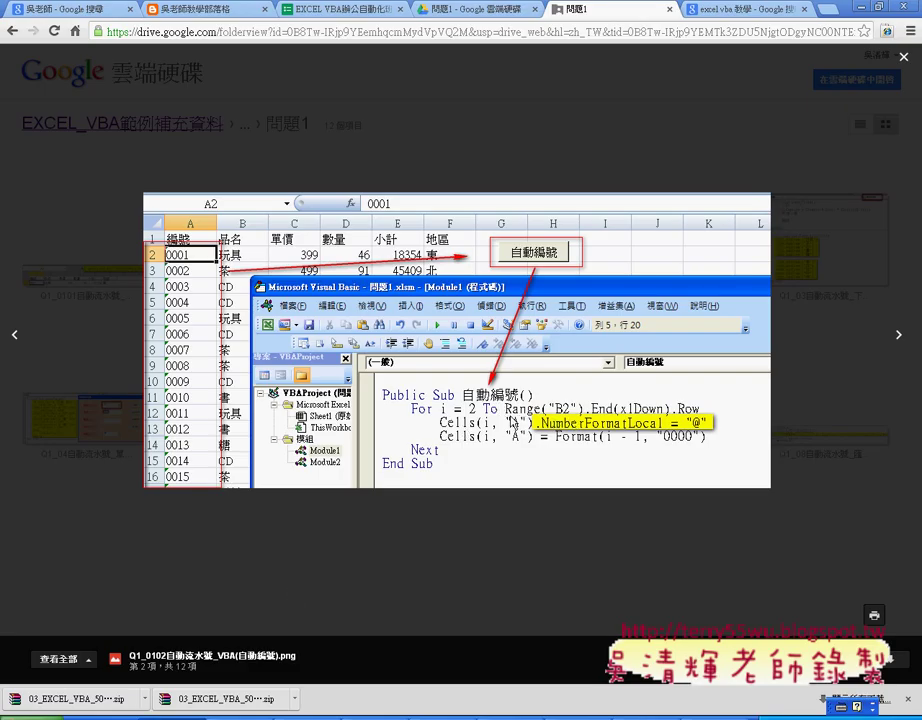